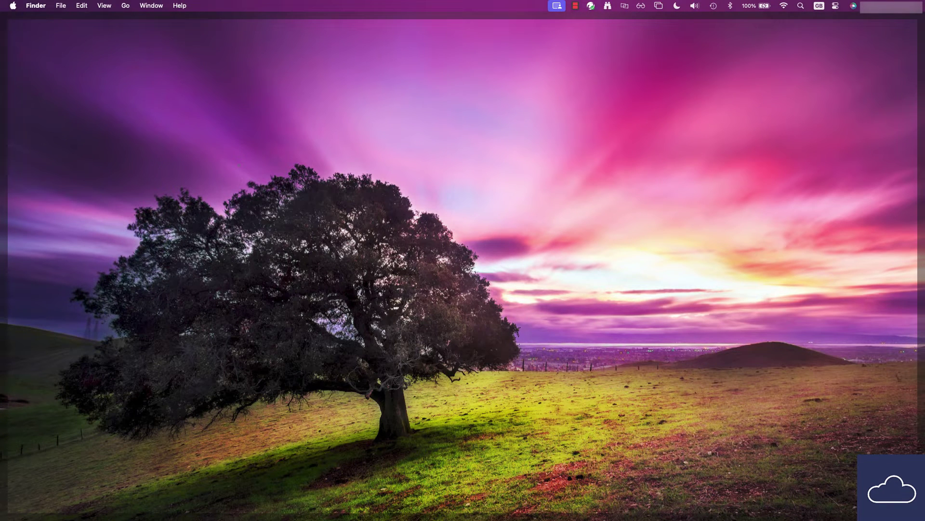
Step: Join the open NETGEAR_EXT Wi-Fi network from the macOS Wi-Fi menu's Other Networks list
click(820, 103)
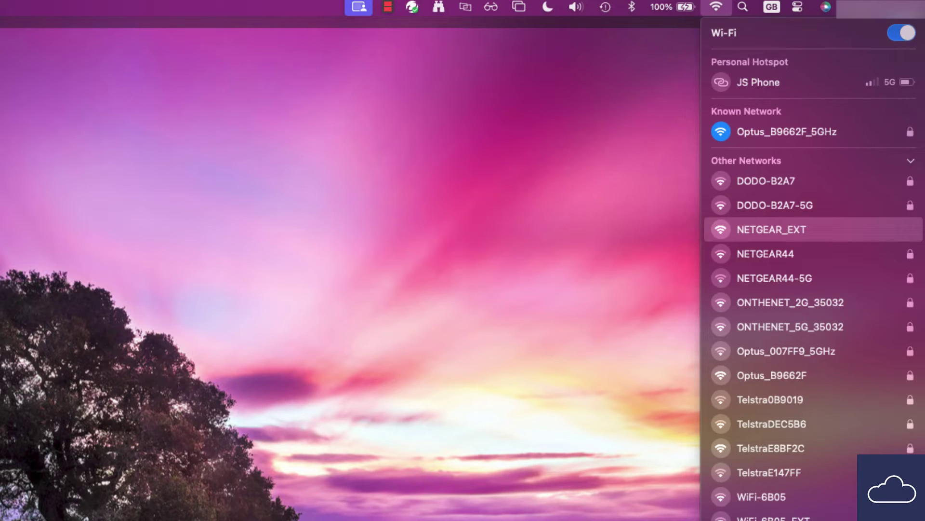
click(771, 229)
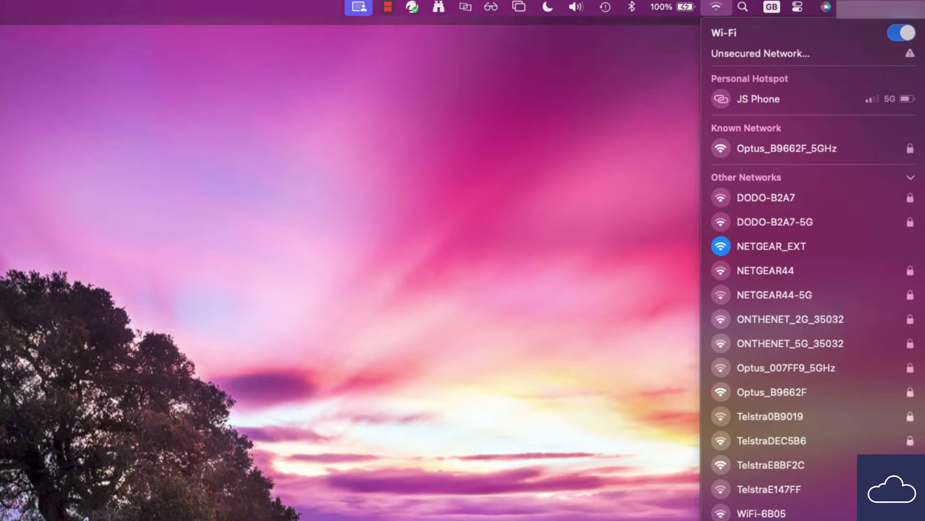
key(Escape)
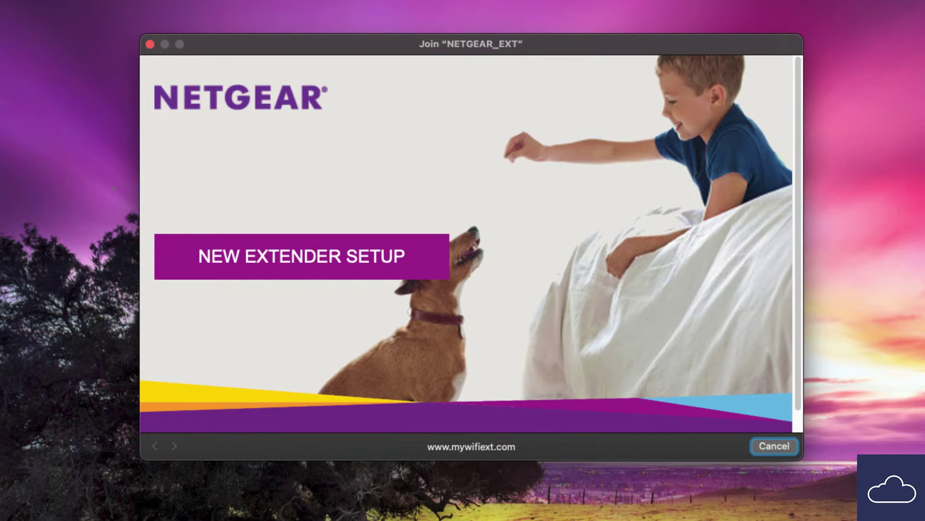
Step: Start New Extender Setup, dismiss the password notice, and enter the account email address
click(302, 256)
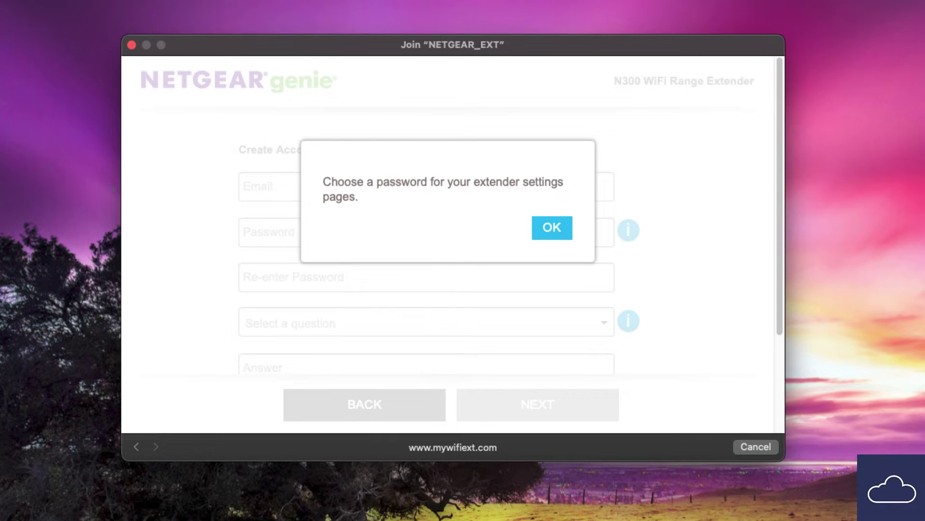
key(Return)
click(427, 187)
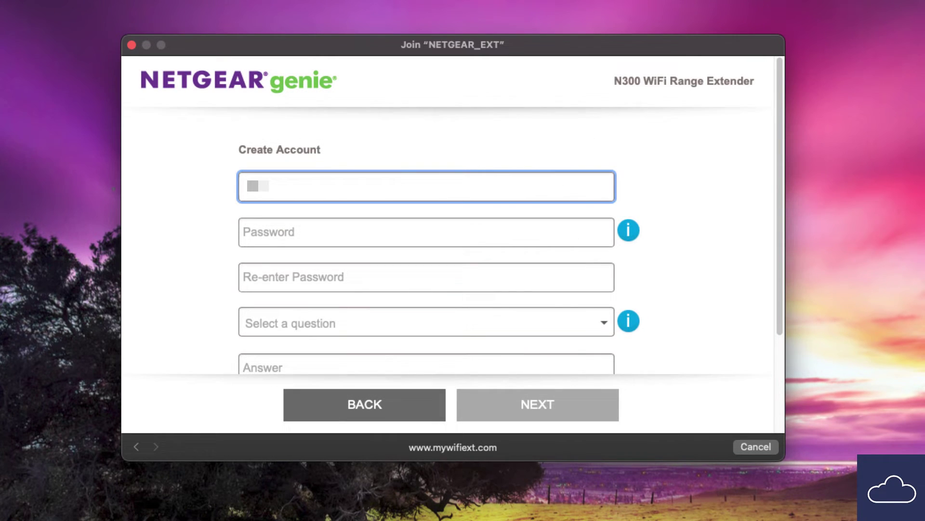
text(xxxxxxxxxxxx)
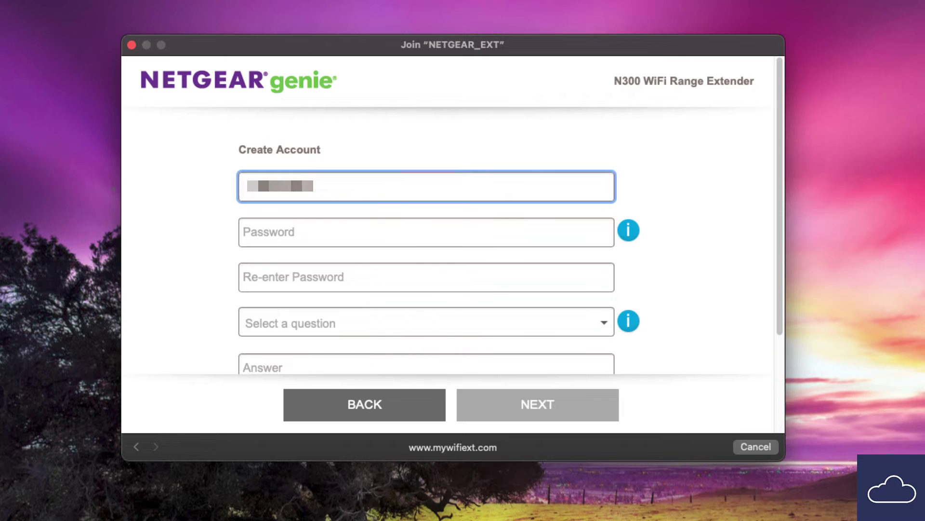
text(xxxxxxx)
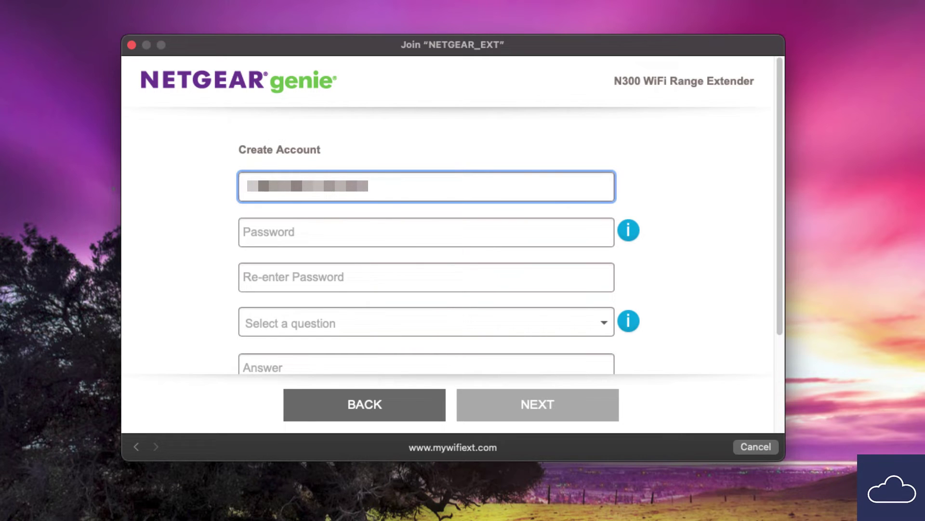
key(Tab)
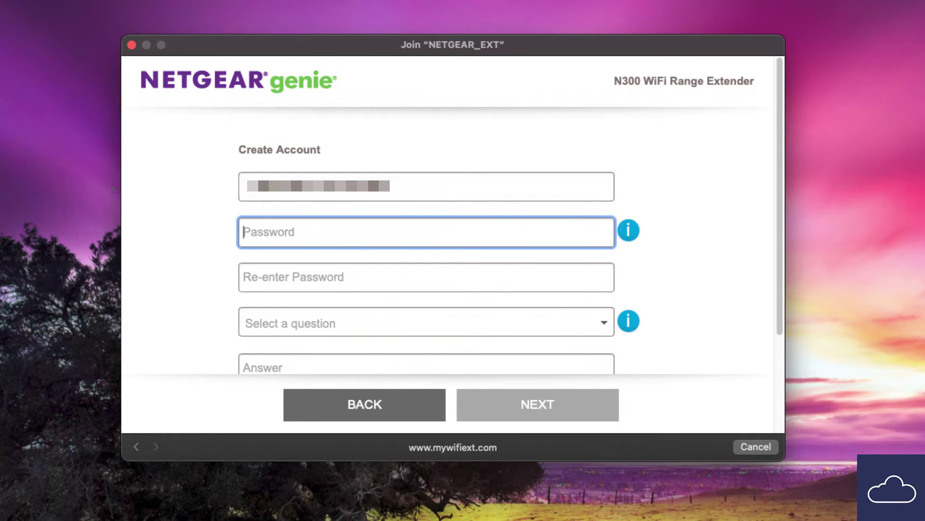
Step: Enter the account password and the matching confirmation password
text(xxxxxxxxxx)
key(Tab)
text(xxxxxxxx)
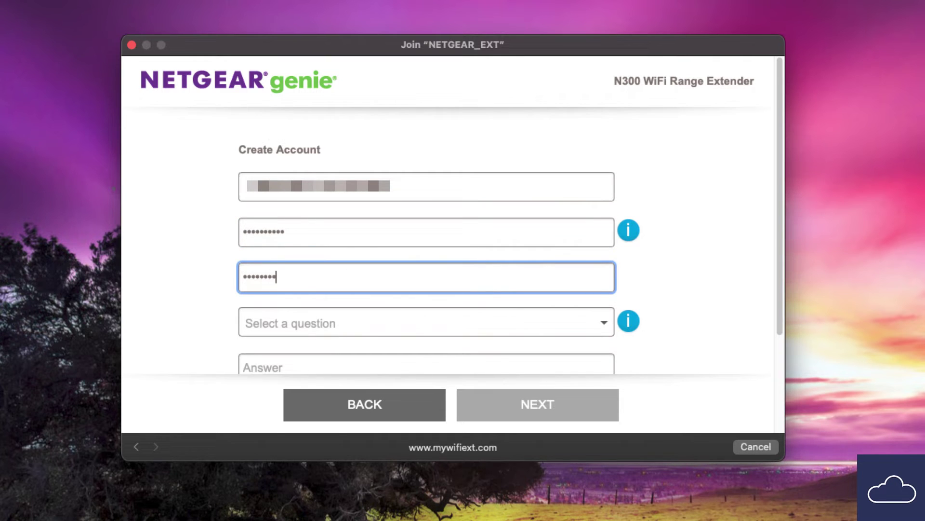
key(shift+Tab)
text(xxxxxxxxxx)
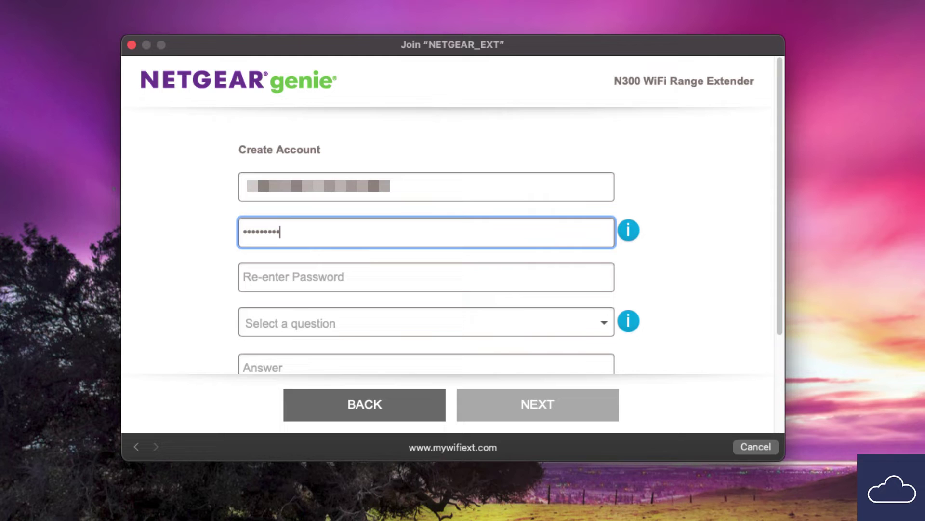
key(Tab)
text(xxxxxxxxxx)
key(Tab)
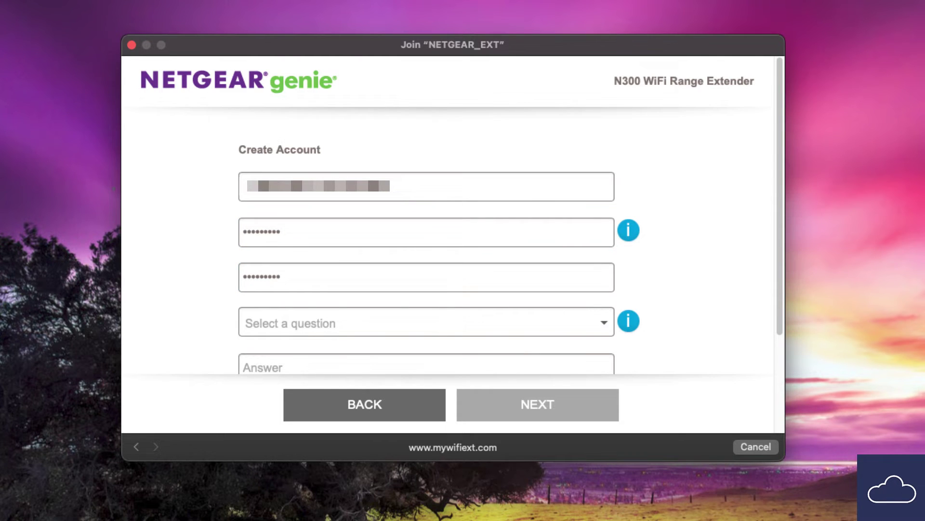
Step: Choose 'In what city were you born?' as the first security question and answer 'City'
scroll(426, 241, down, 3)
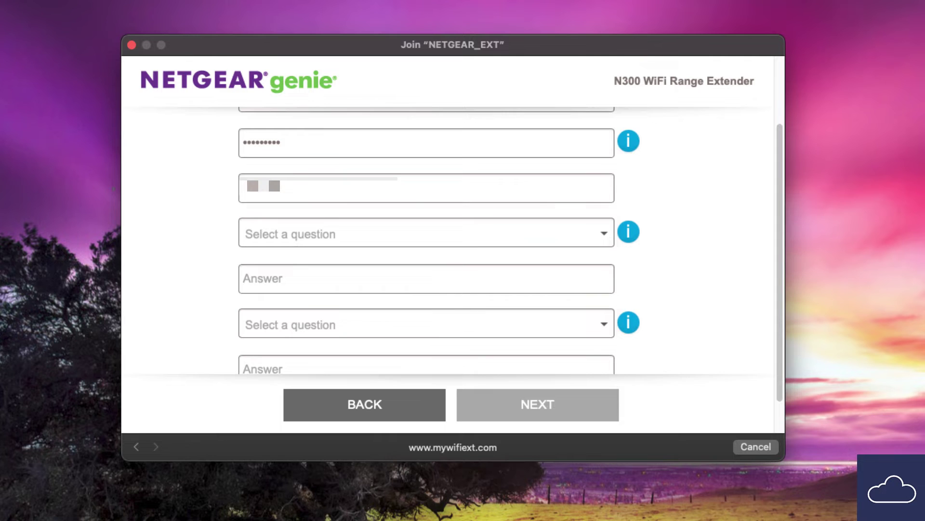
key(space)
key(Down)
key(Down)
key(Down)
key(Down)
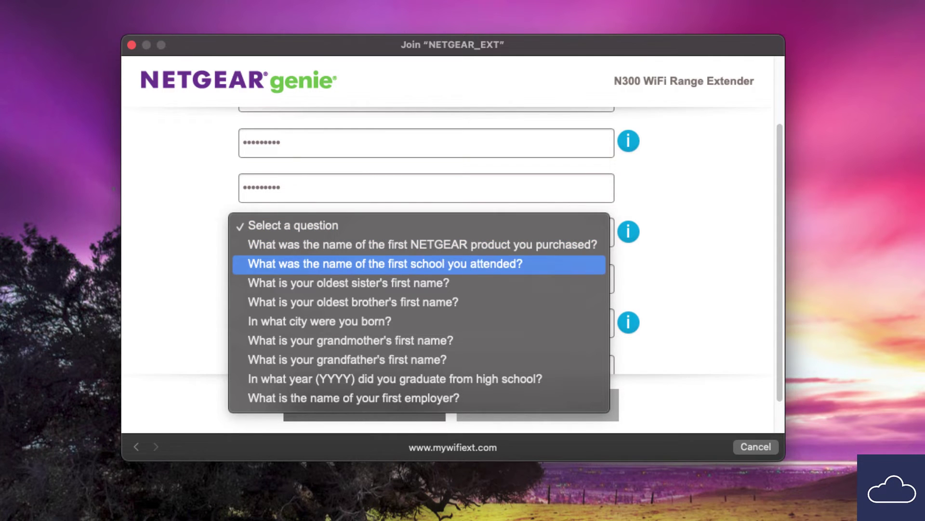
key(Down)
key(Up)
key(Up)
key(Up)
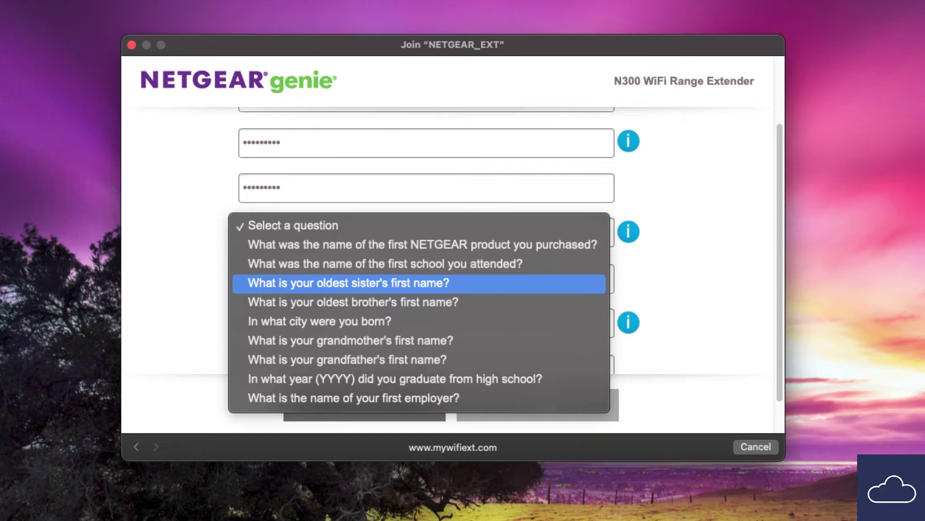
key(Down)
key(Down)
key(Up)
key(Down)
key(Return)
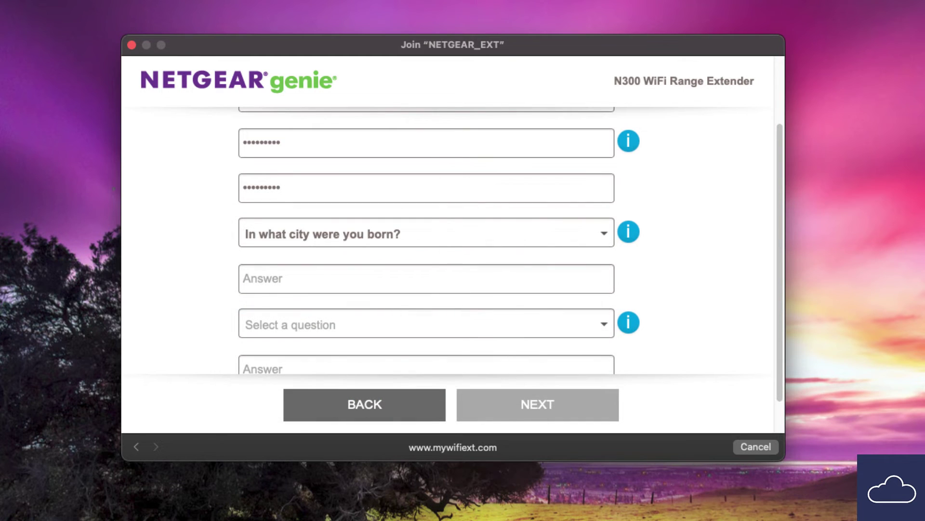
key(Tab)
text(city)
key(super+a)
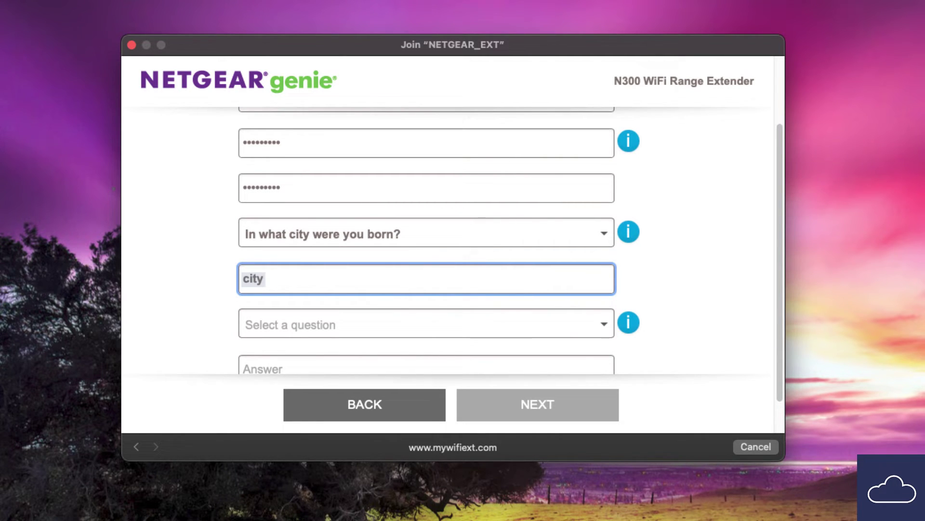
text(City)
key(Tab)
Step: Choose 'What is your youngest sister's first name?', answer 'Sister', and submit the form
key(space)
key(Down)
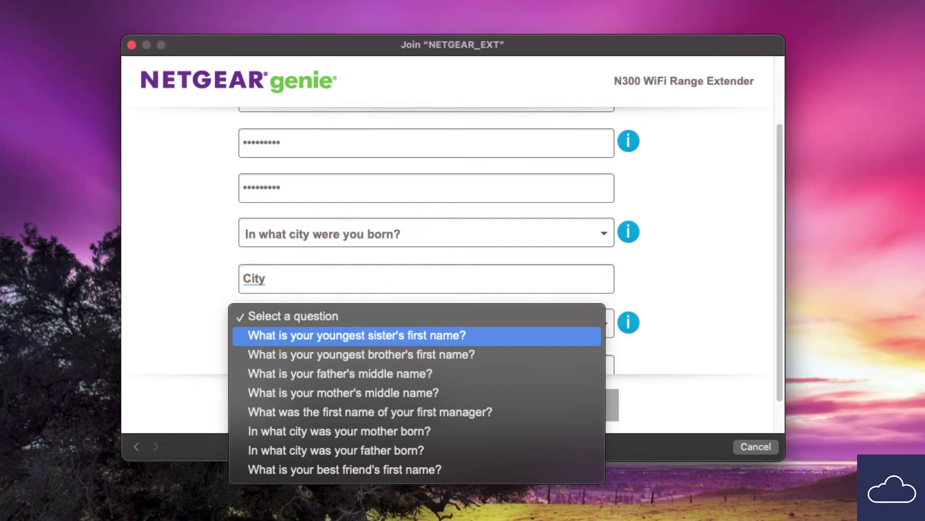
key(Return)
key(Tab)
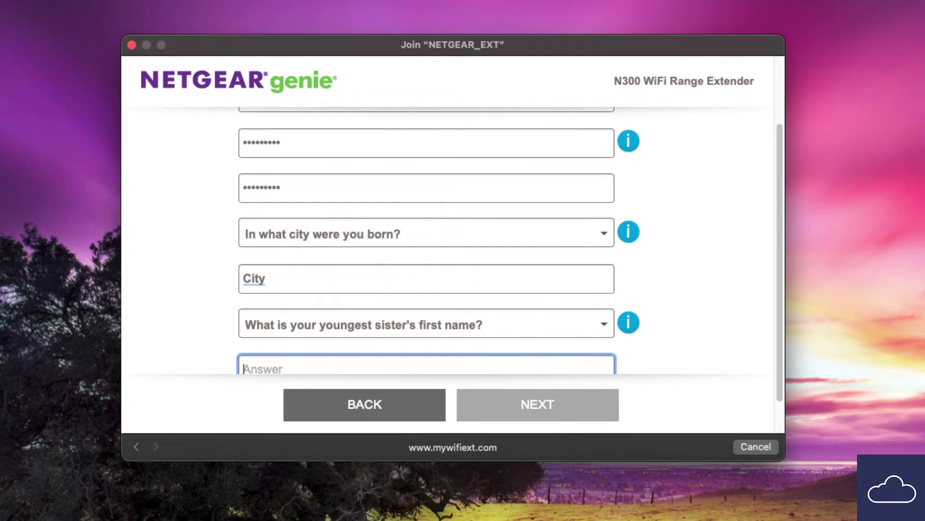
text(Sister)
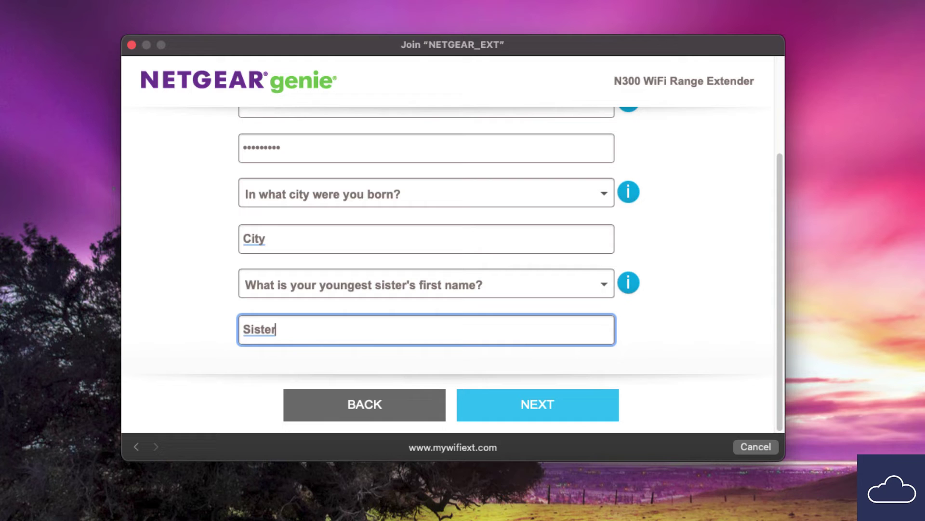
key(Return)
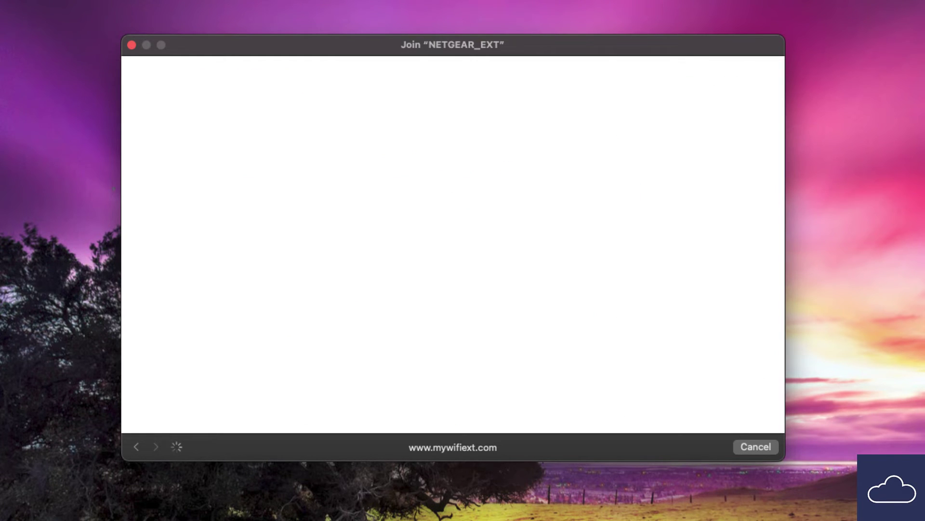
Step: Set Regional Settings to Australia and continue to the network scan list
key(space)
key(Up)
key(Up)
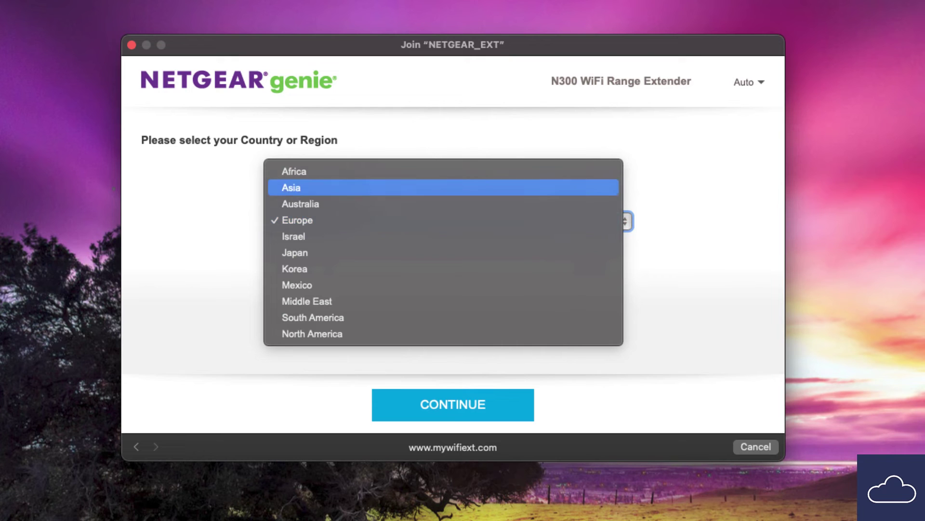
key(Down)
key(Return)
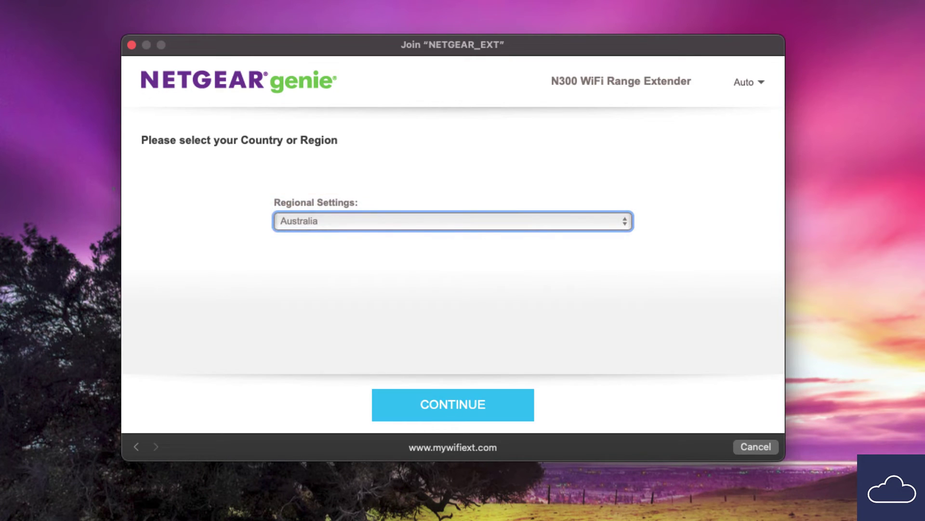
click(453, 404)
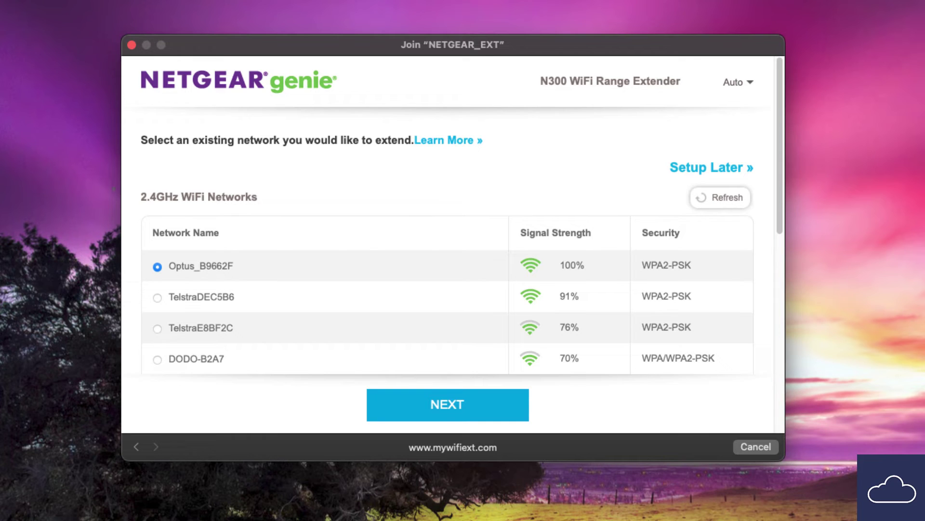
Step: Choose Optus_B9662F as the network to extend and paste in its Wi-Fi password
click(448, 404)
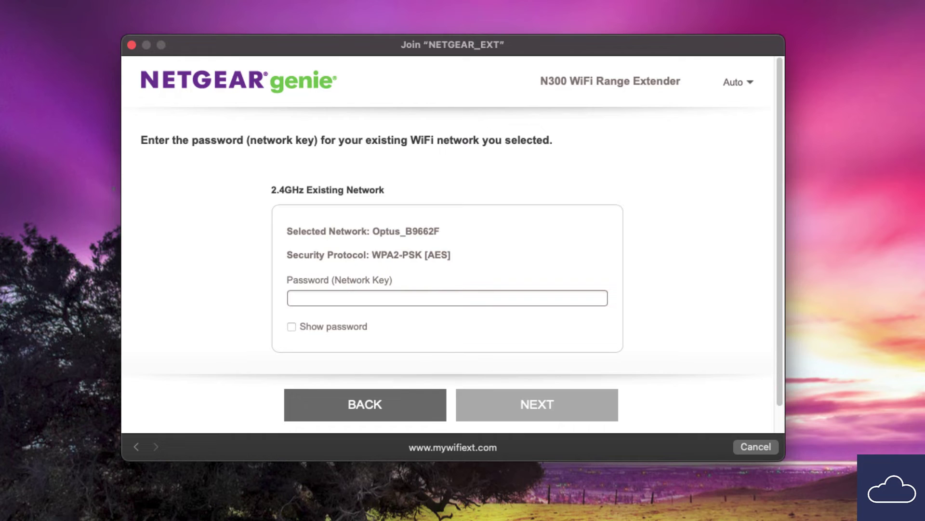
click(290, 298)
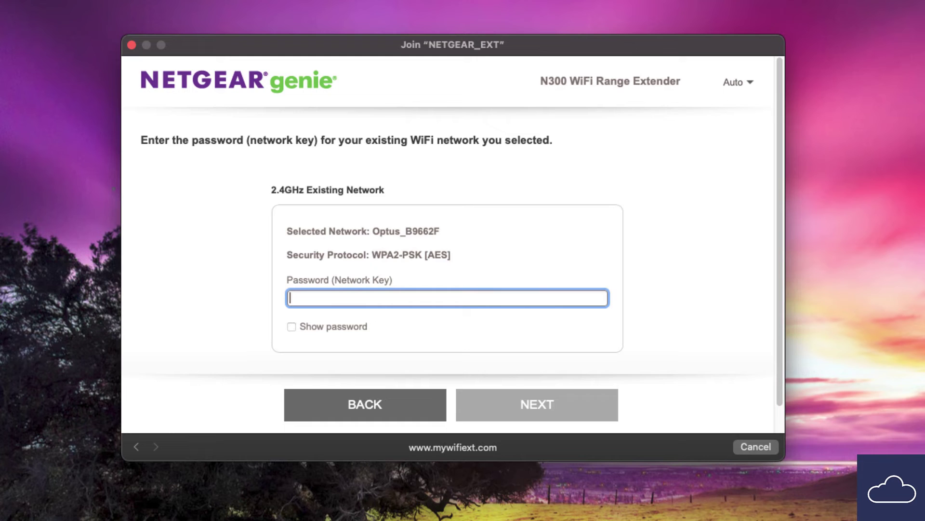
key(super+v)
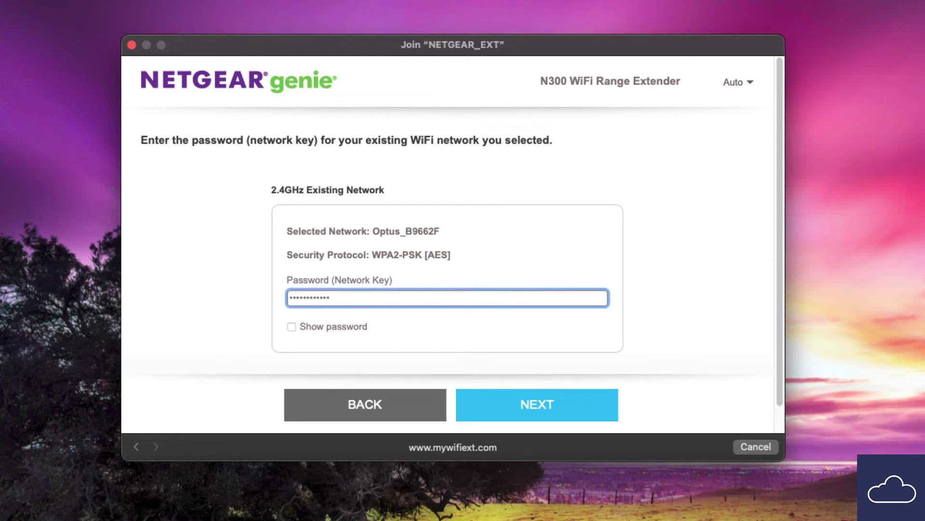
key(Return)
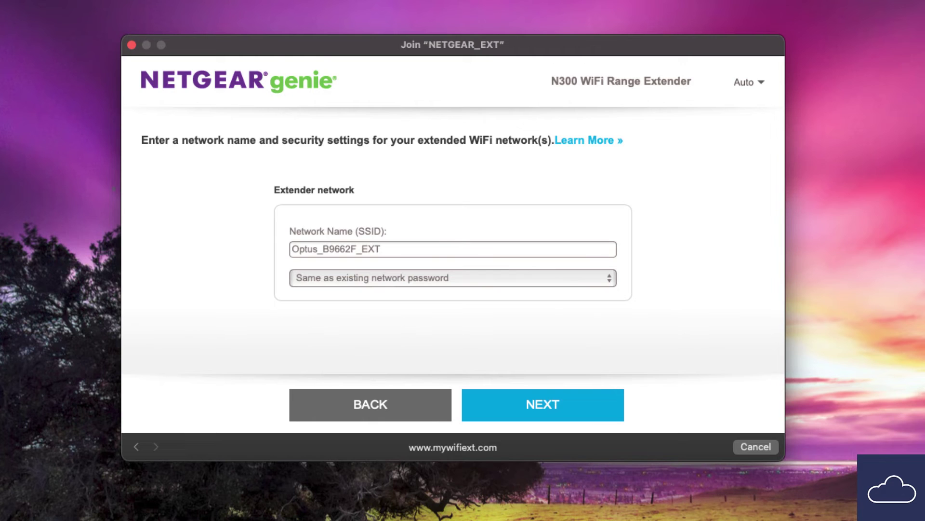
Step: Keep the SSID Optus_B9662F_EXT and 'Same as existing network password' for the extended network
click(383, 249)
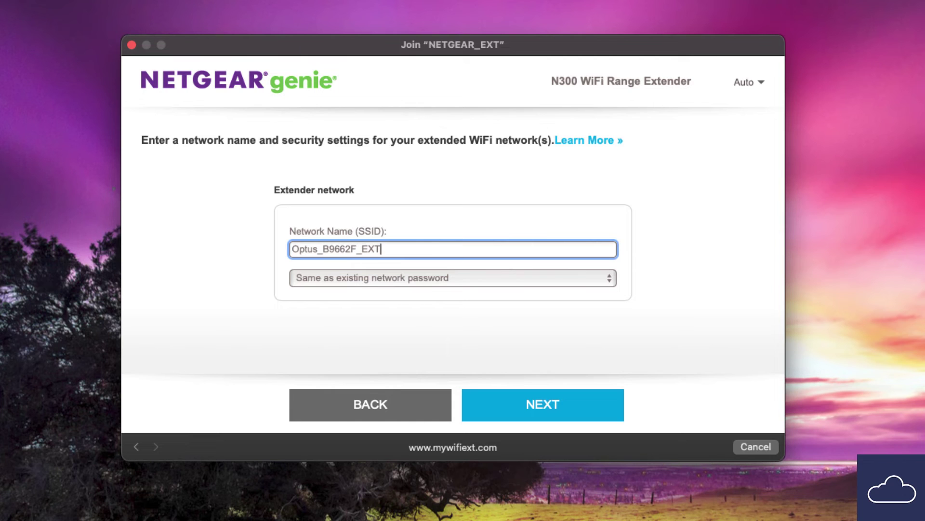
click(453, 277)
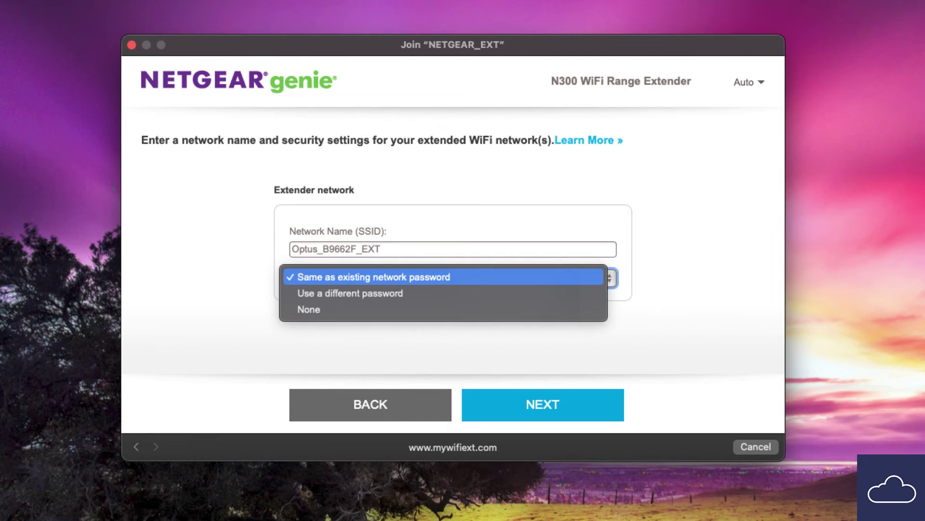
click(374, 276)
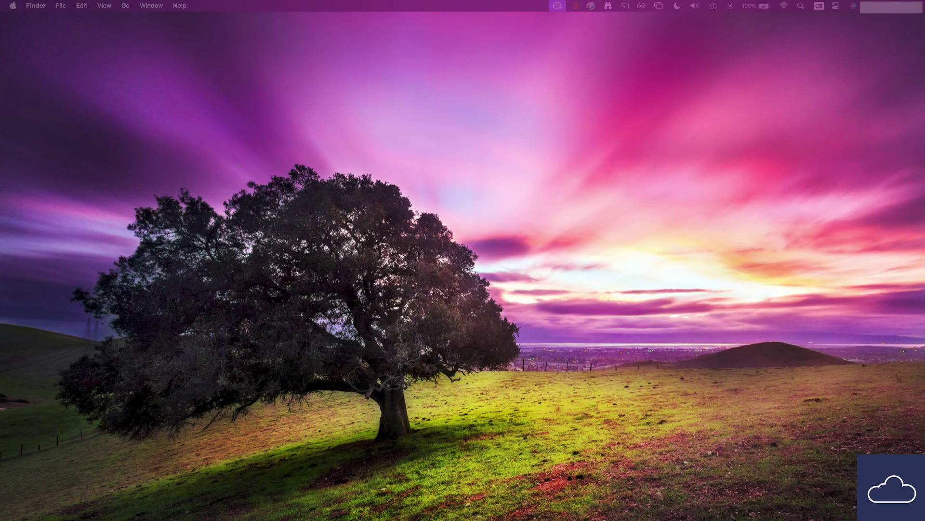
Step: Connect the Mac to Optus_B9662F_EXT from the Wi-Fi menu, pasting the network password
click(784, 5)
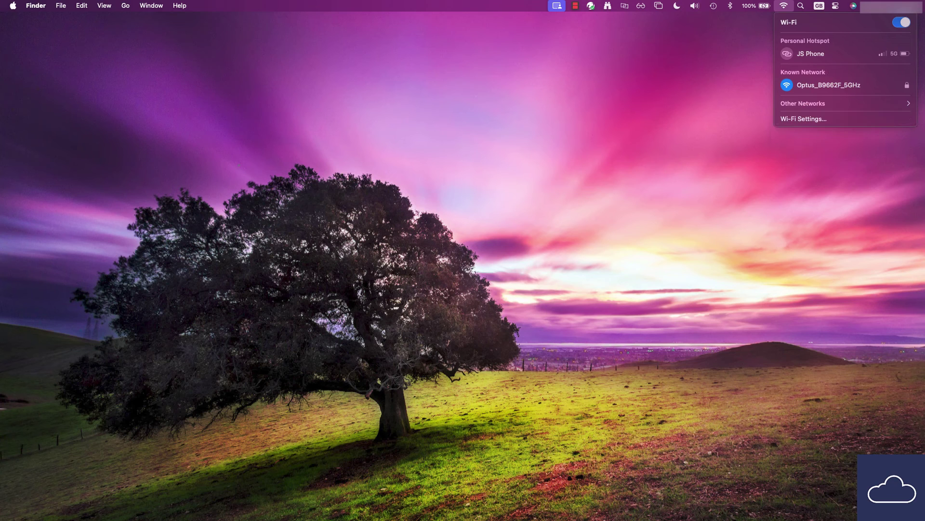
click(820, 103)
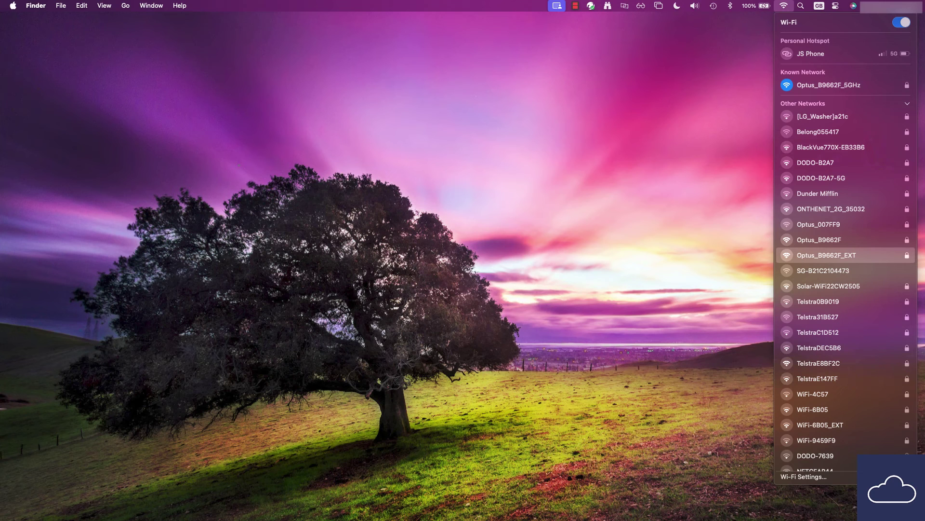
key(Return)
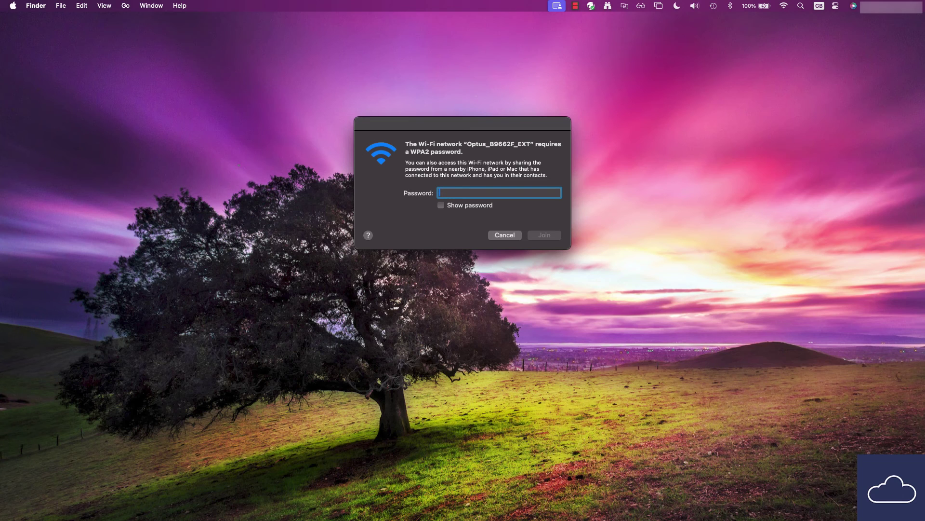
key(super+v)
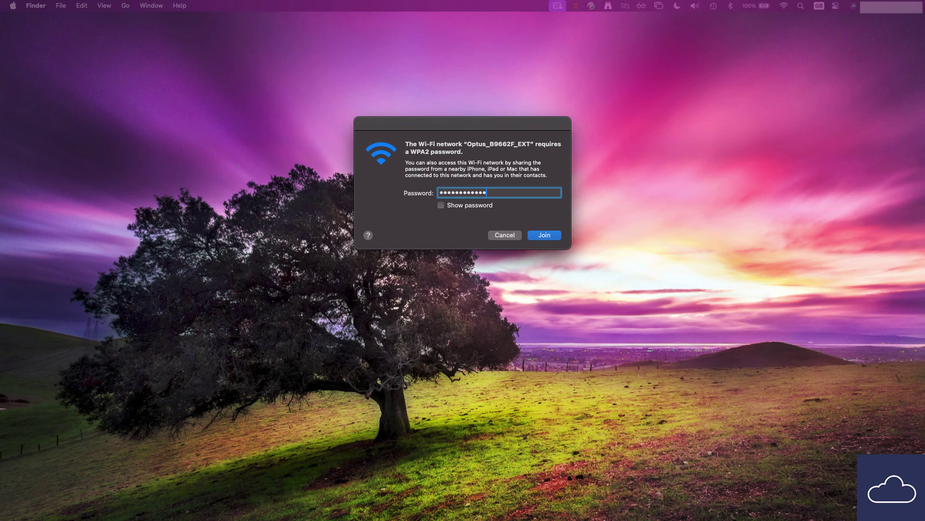
key(Return)
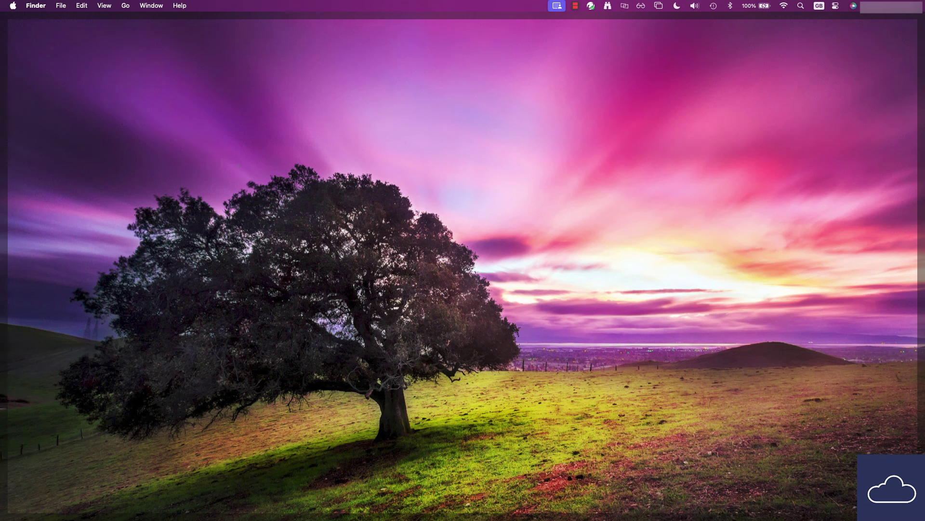
text(ww)
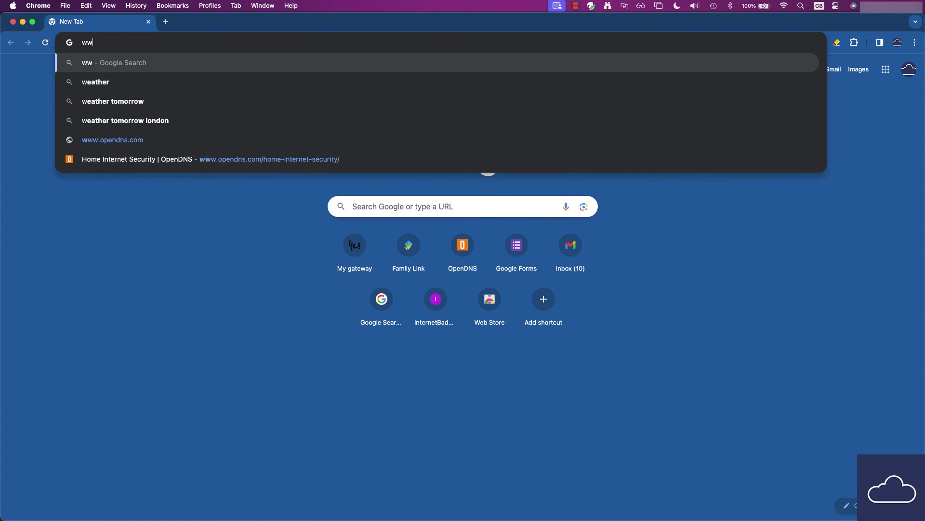
text(w.google.com)
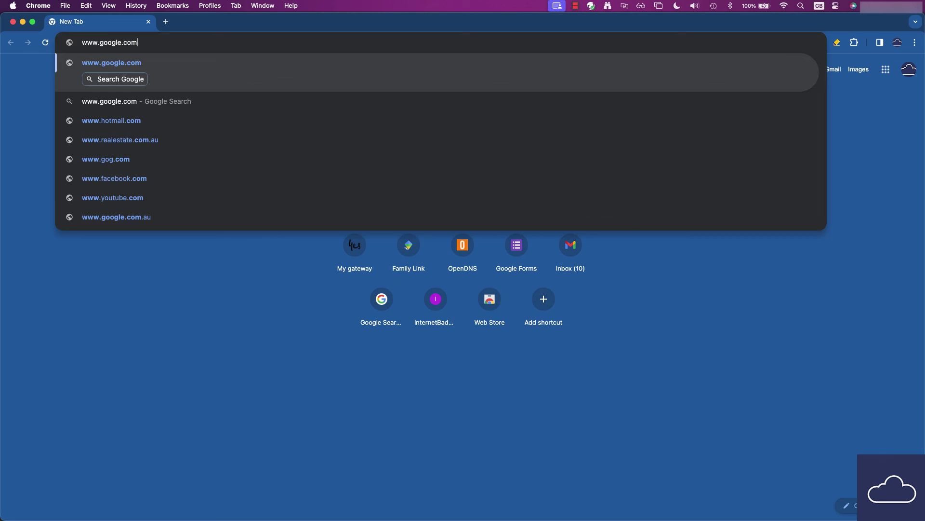
key(Return)
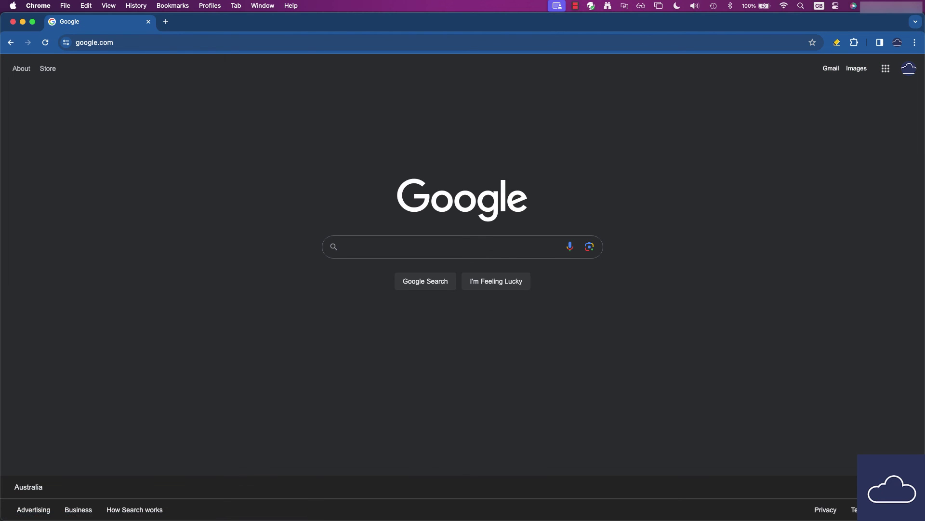
key(super+l)
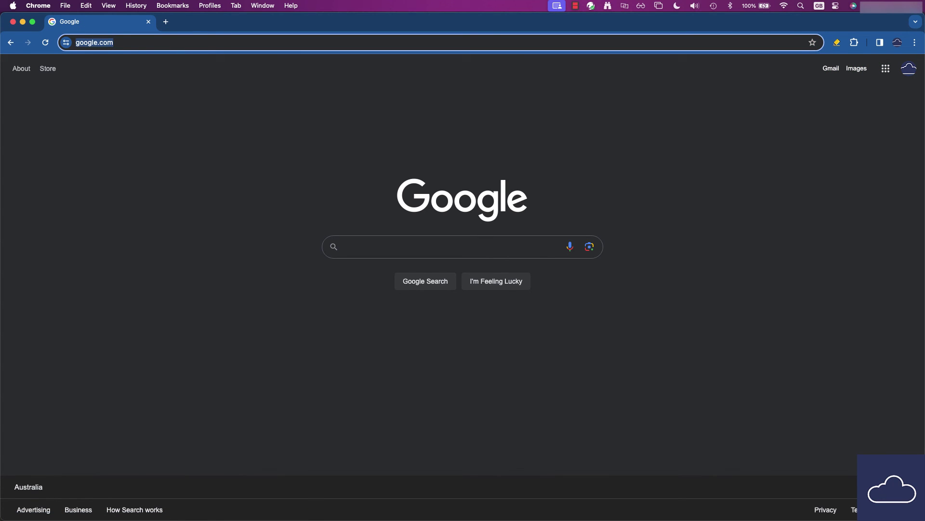
text(amazon.com)
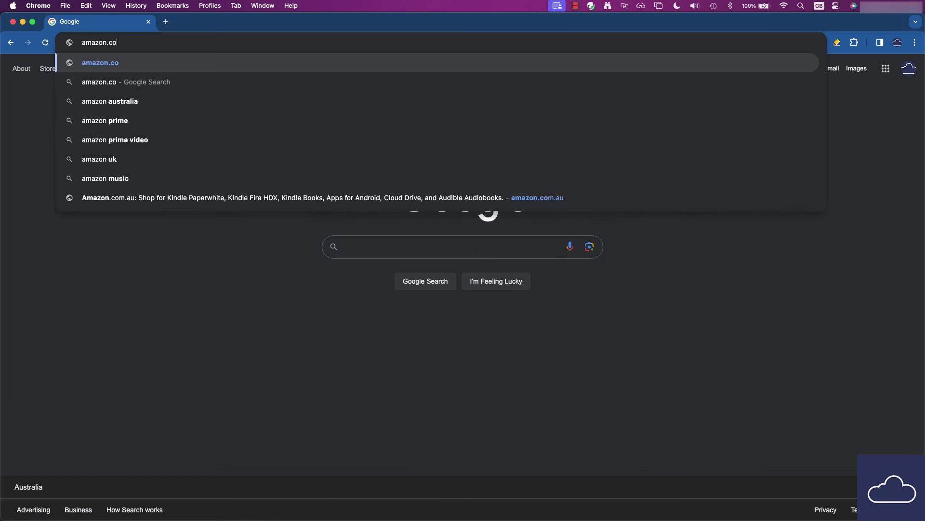
key(Return)
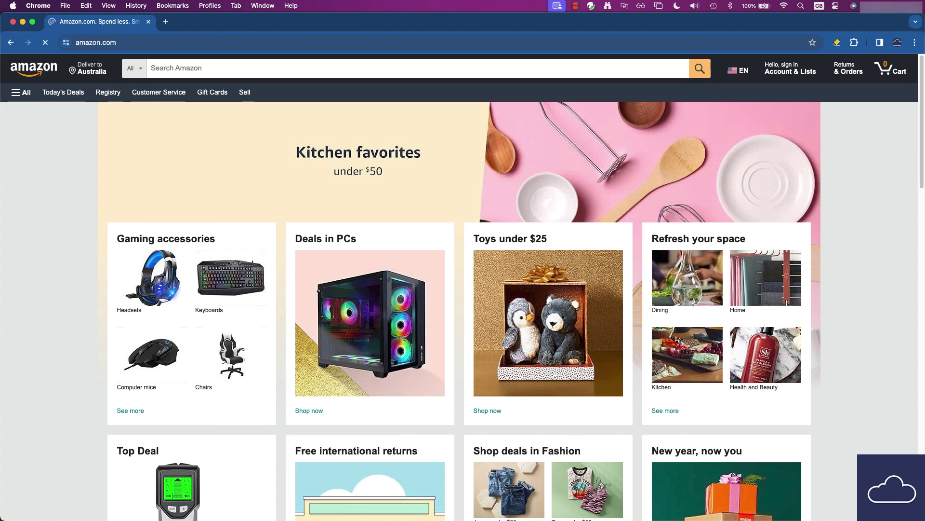